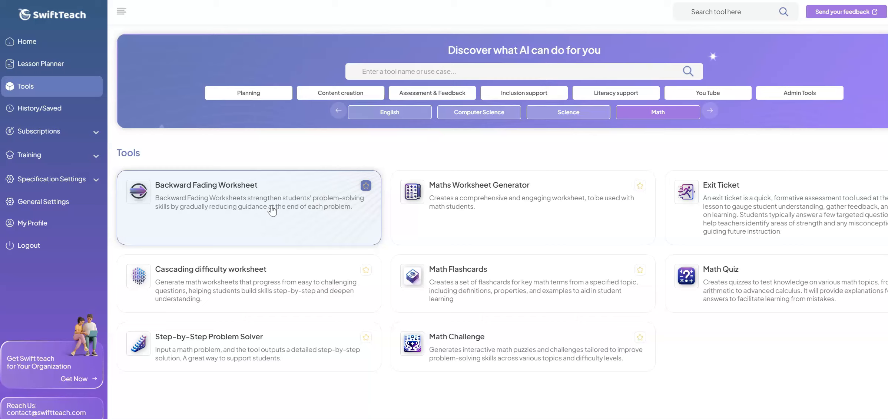
- Open the Backward Fading Worksheet tool and generate a worksheet for the topic on understanding and factorising x² + bx + c
{"action": "left_click", "coordinate": [274, 206]}
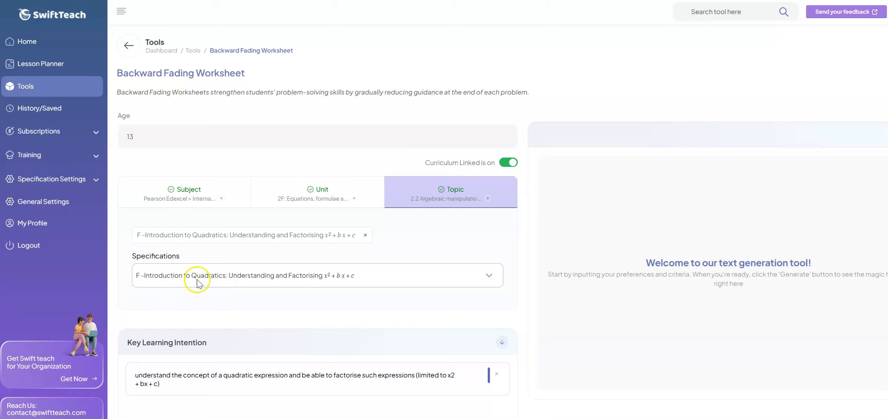
{"action": "scroll", "coordinate": [292, 312], "scroll_direction": "down", "scroll_amount": 4}
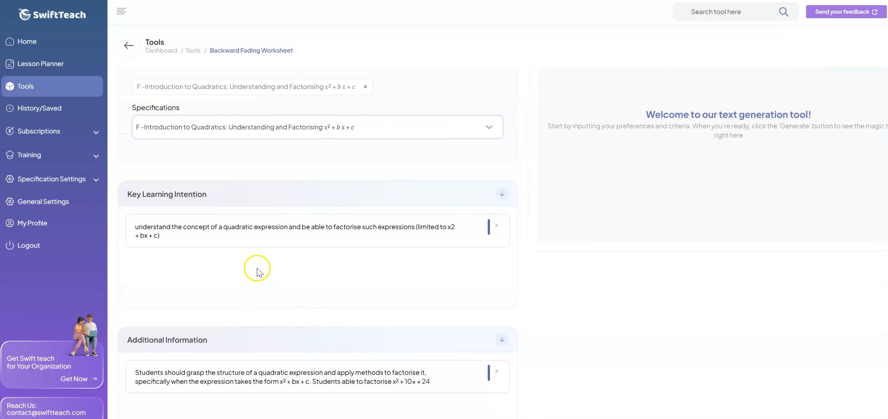
{"action": "scroll", "coordinate": [240, 249], "scroll_direction": "down", "scroll_amount": 2}
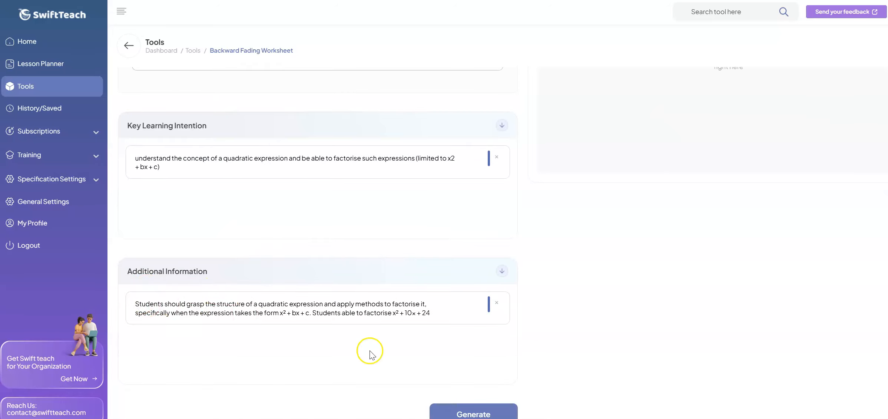
{"action": "left_click", "coordinate": [481, 415]}
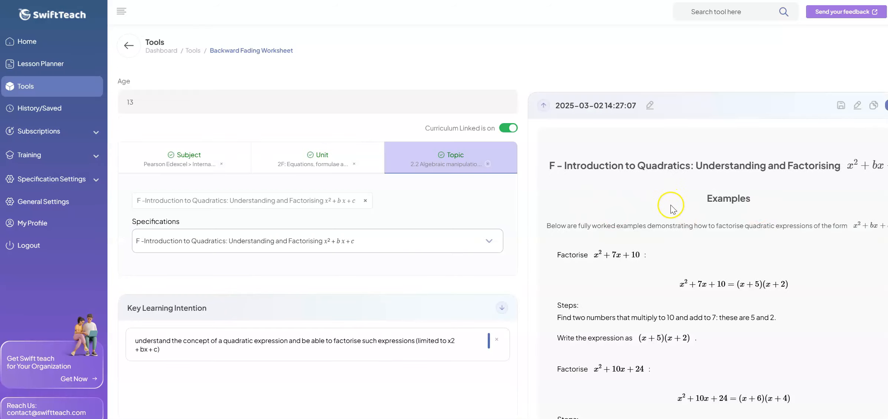
- Review the generated worksheet's worked examples, guided practice, independent practice and final task
{"action": "scroll", "coordinate": [682, 213], "scroll_direction": "down", "scroll_amount": 2}
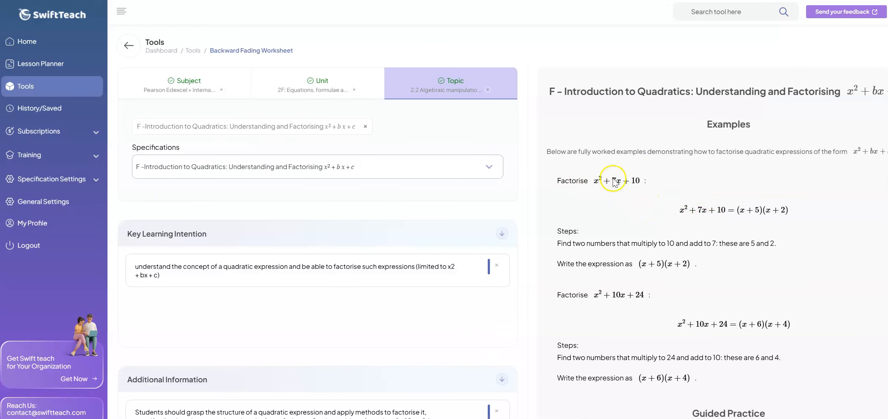
{"action": "scroll", "coordinate": [620, 228], "scroll_direction": "down", "scroll_amount": 2}
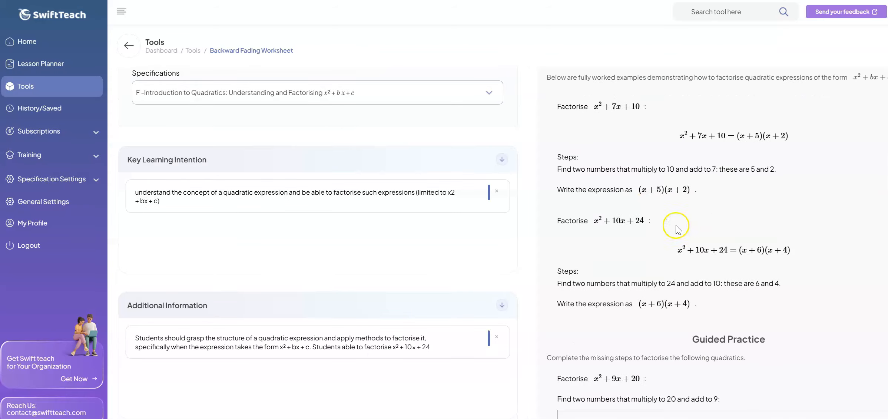
{"action": "scroll", "coordinate": [652, 215], "scroll_direction": "down", "scroll_amount": 6}
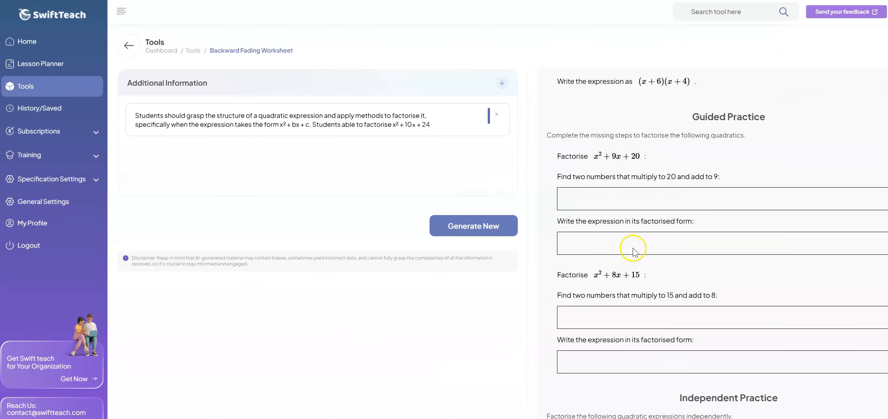
{"action": "scroll", "coordinate": [635, 252], "scroll_direction": "down", "scroll_amount": 2}
{"action": "scroll", "coordinate": [635, 246], "scroll_direction": "down", "scroll_amount": 6}
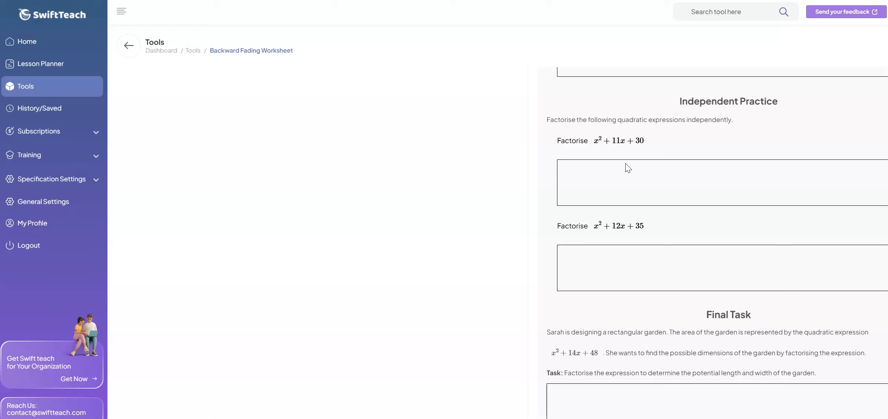
{"action": "scroll", "coordinate": [674, 208], "scroll_direction": "down", "scroll_amount": 2}
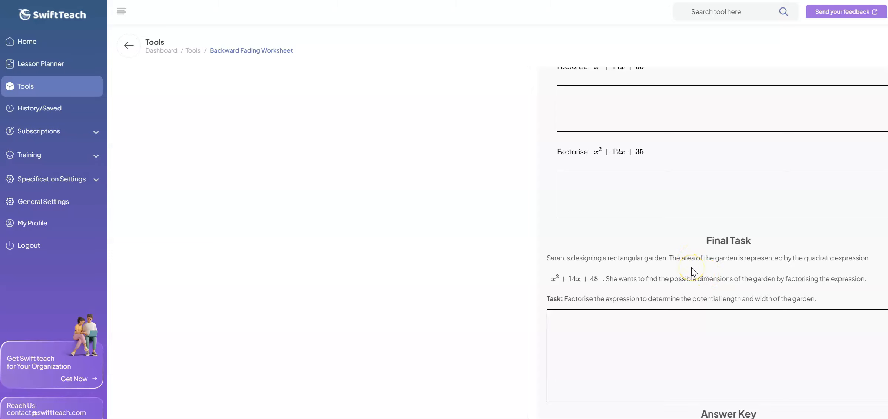
{"action": "scroll", "coordinate": [691, 267], "scroll_direction": "up", "scroll_amount": 15}
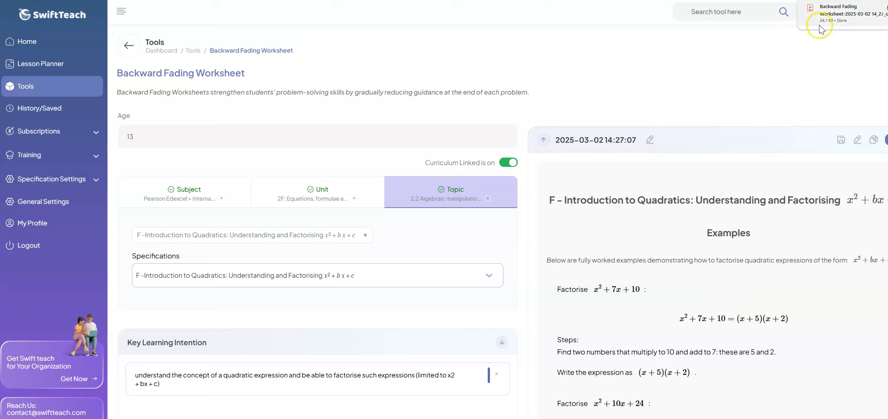
- Open the downloaded worksheet PDF and look through all its pages, including the answer key
{"action": "left_click", "coordinate": [824, 15]}
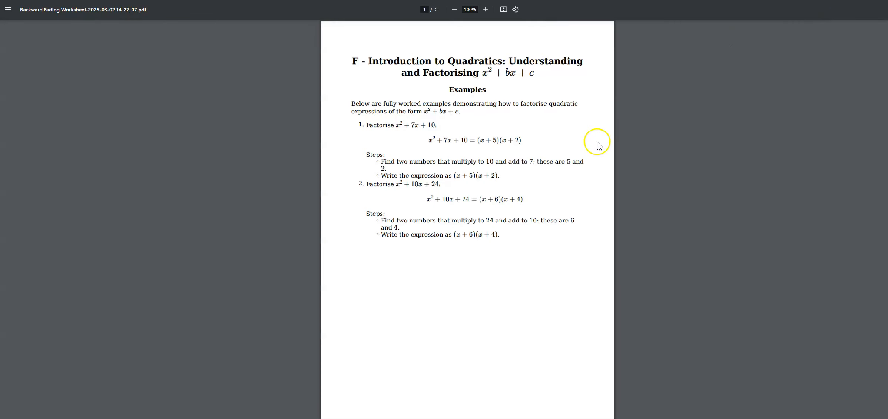
{"action": "scroll", "coordinate": [357, 181], "scroll_direction": "down", "scroll_amount": 12}
{"action": "scroll", "coordinate": [423, 153], "scroll_direction": "up", "scroll_amount": 4}
{"action": "scroll", "coordinate": [422, 153], "scroll_direction": "down", "scroll_amount": 8}
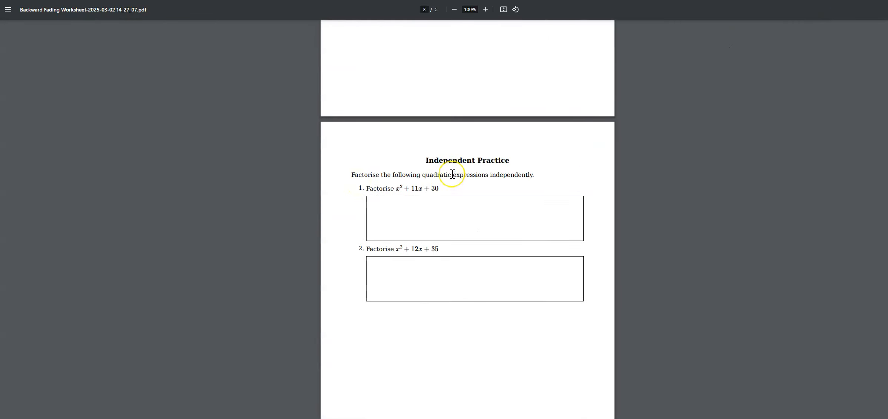
{"action": "scroll", "coordinate": [453, 175], "scroll_direction": "down", "scroll_amount": 18}
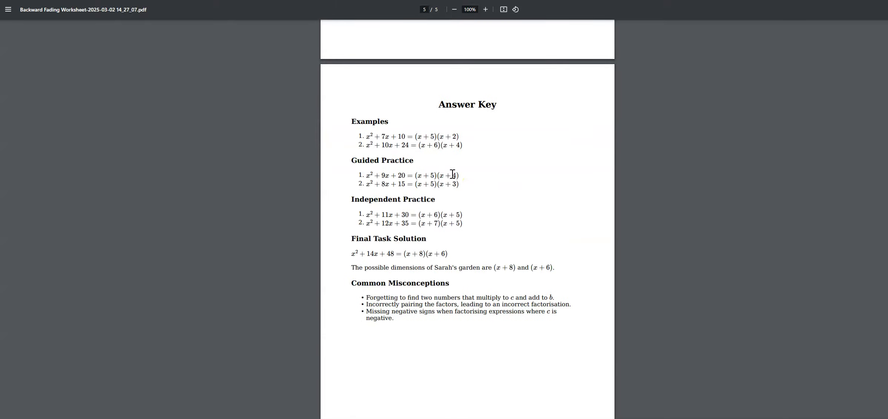
{"action": "scroll", "coordinate": [454, 175], "scroll_direction": "up", "scroll_amount": 20}
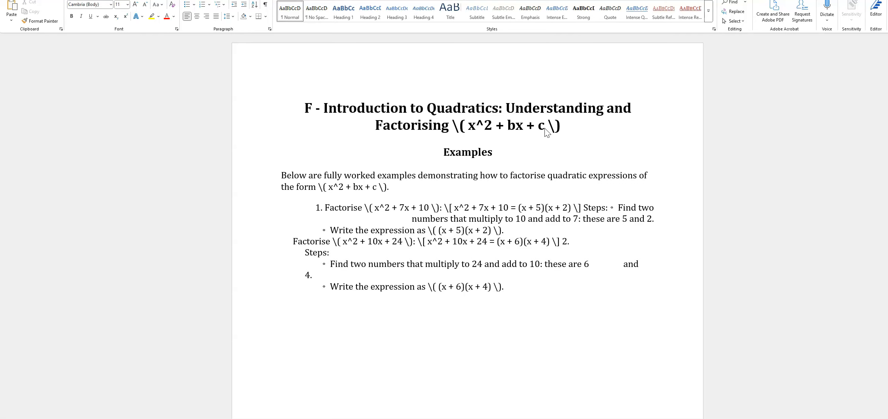
- In the Word version, turn the title's \( x^2 + bx + c \) into an equation and convert it from LaTeX to professional format
{"action": "left_click_drag", "start_coordinate": [567, 127], "coordinate": [457, 129]}
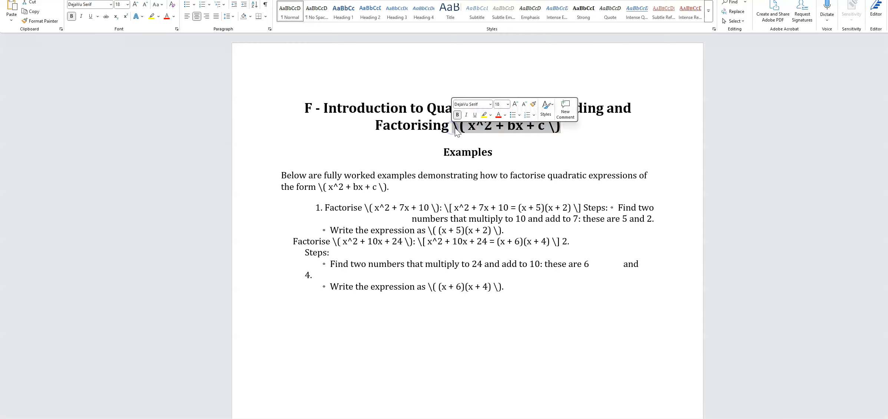
{"action": "key", "text": "alt+equal"}
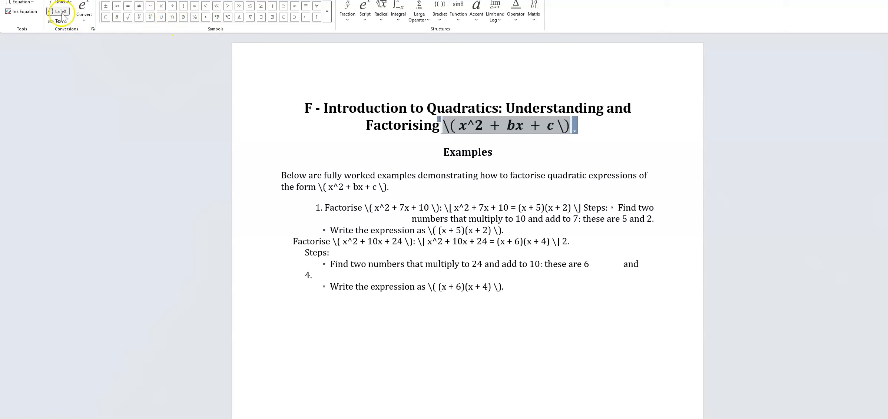
{"action": "left_click", "coordinate": [80, 22]}
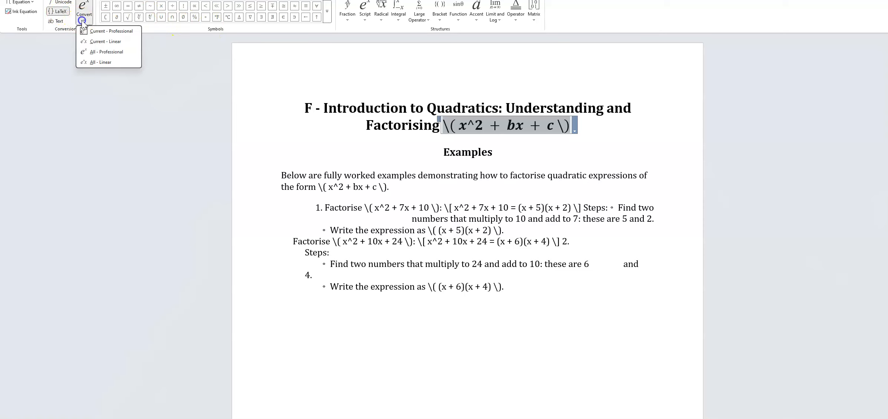
{"action": "left_click", "coordinate": [99, 32]}
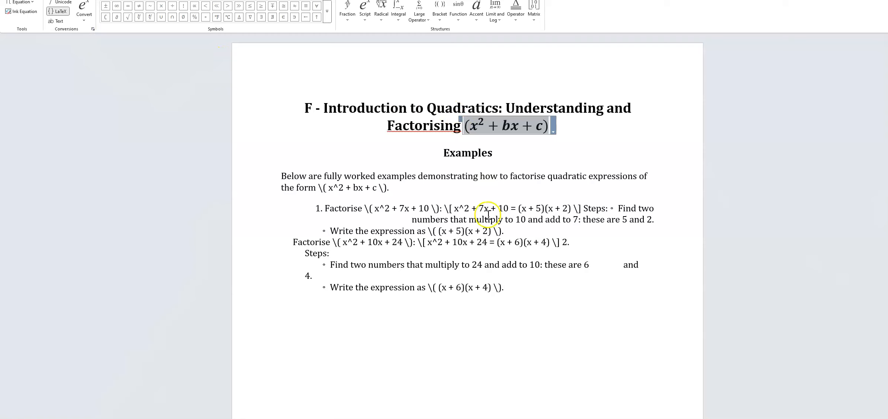
- Convert the \( x^2 + bx + c \) expression in the introductory sentence under Examples to a professional-format equation
{"action": "left_click_drag", "start_coordinate": [393, 188], "coordinate": [322, 187]}
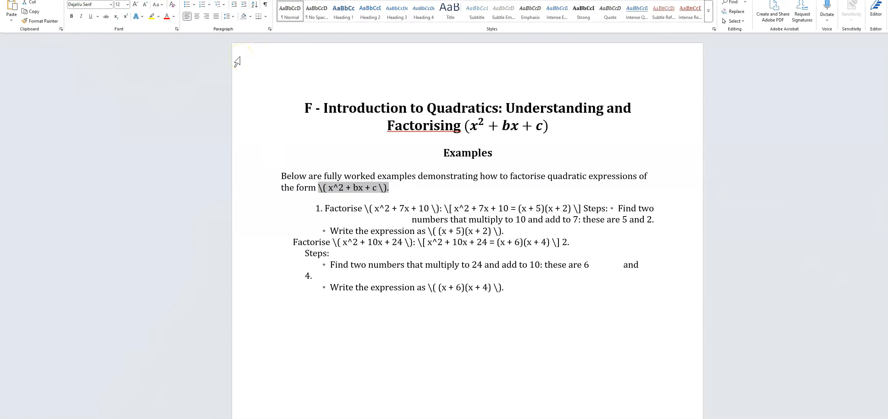
{"action": "key", "text": "alt+equal"}
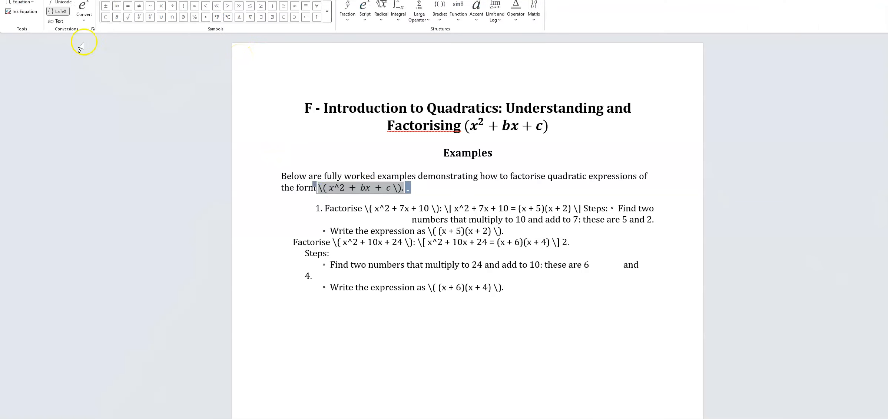
{"action": "left_click", "coordinate": [85, 21]}
{"action": "left_click", "coordinate": [99, 31]}
{"action": "left_click", "coordinate": [471, 182]}
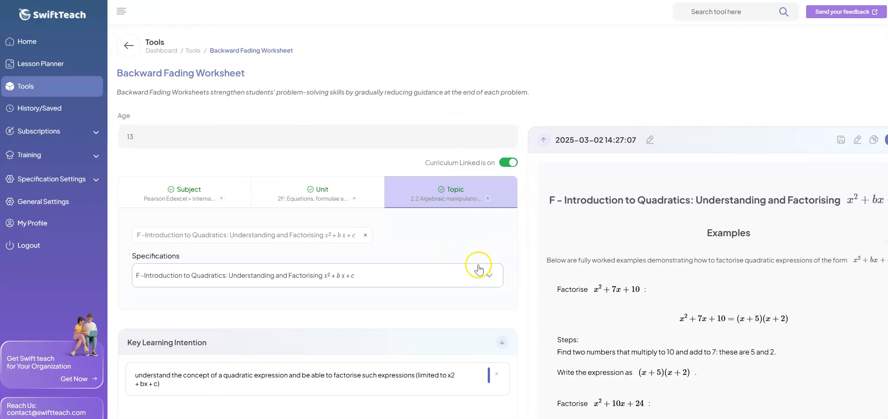
- Back in SwiftTeach, clear the worksheet's curriculum subject to view the available subjects, and return to the home page
{"action": "left_click", "coordinate": [222, 201]}
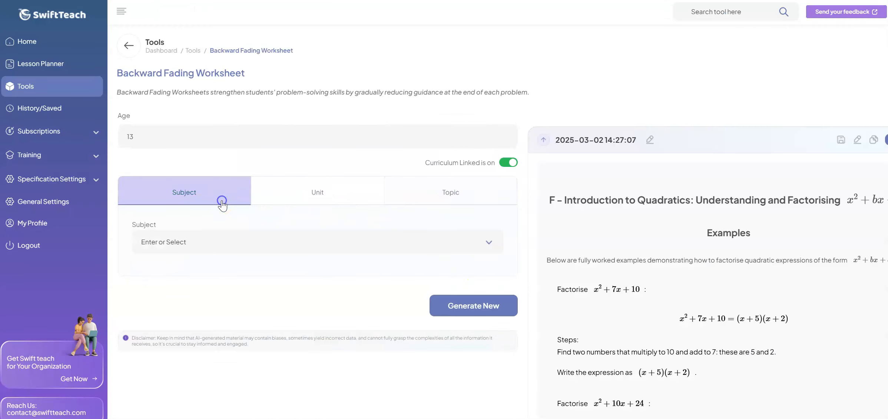
{"action": "left_click", "coordinate": [308, 252]}
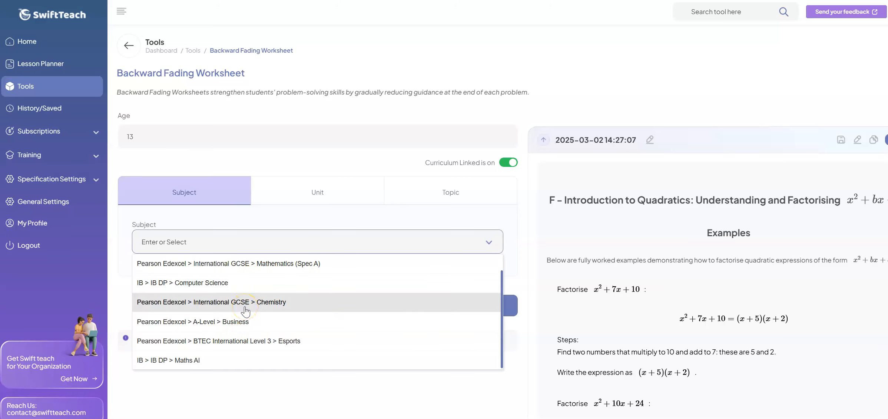
{"action": "left_click", "coordinate": [206, 210]}
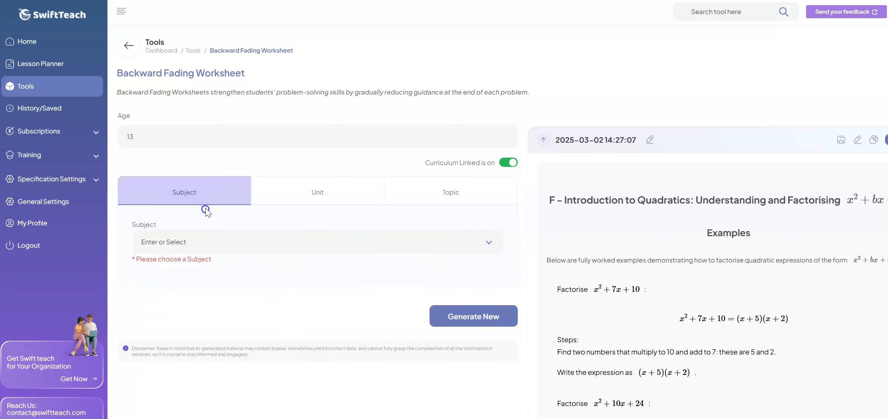
{"action": "left_click", "coordinate": [25, 48]}
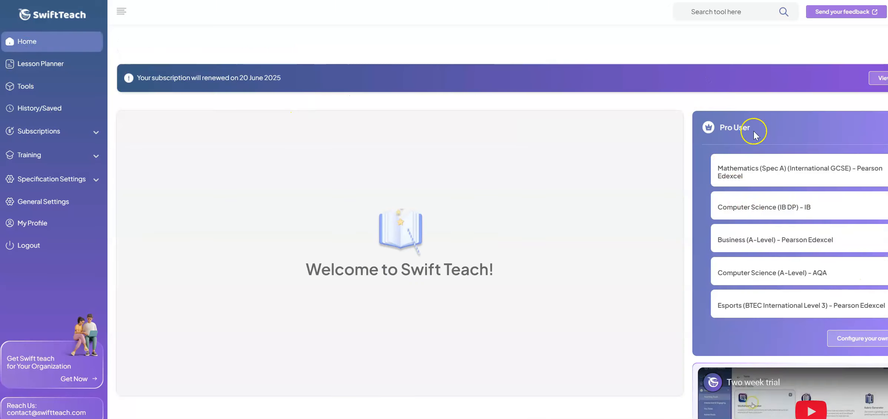